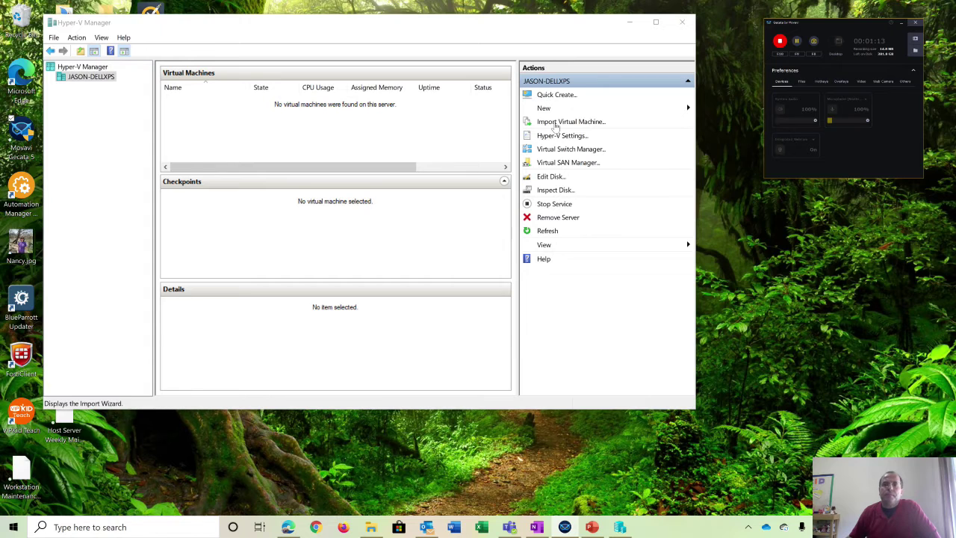
Start creating a new virtual machine with custom configuration and name it Ubuntu Desktop.
click(544, 109)
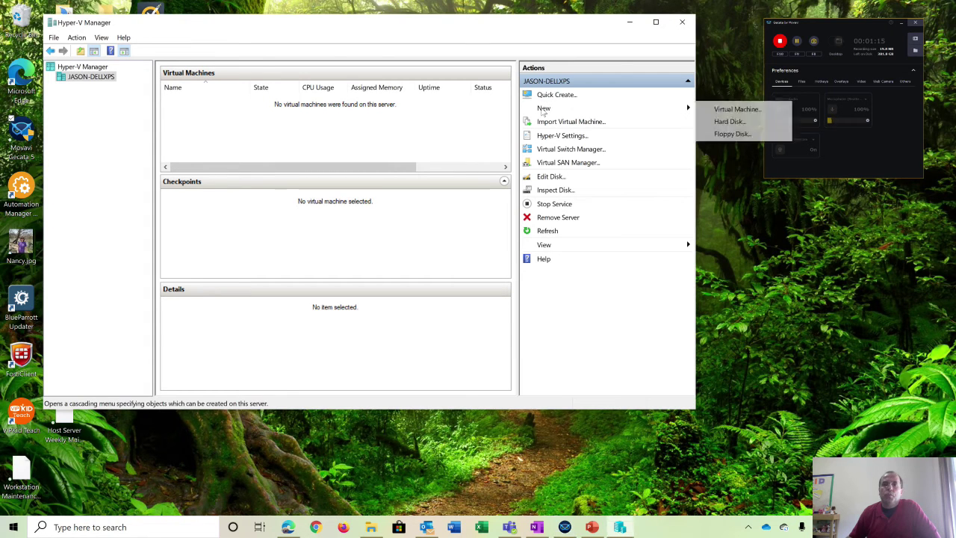
click(730, 112)
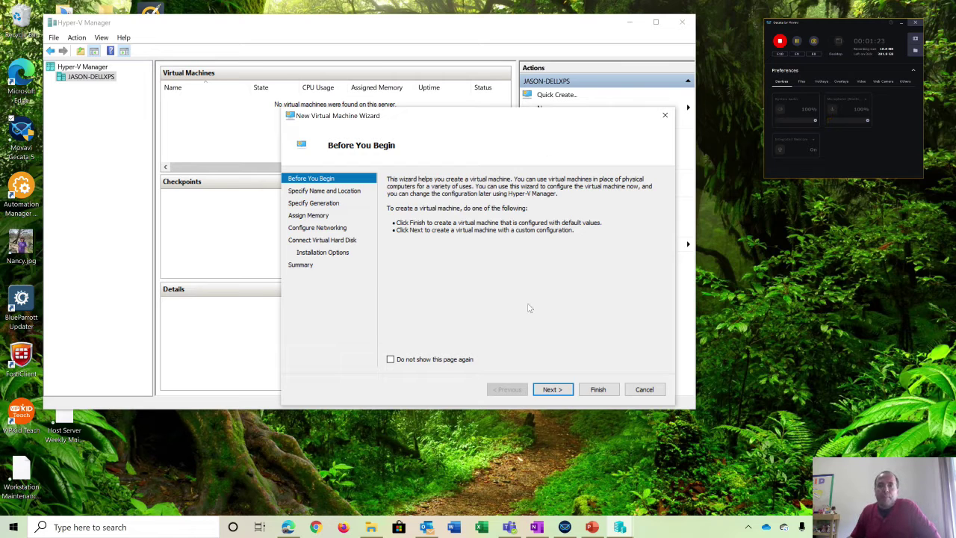
click(553, 390)
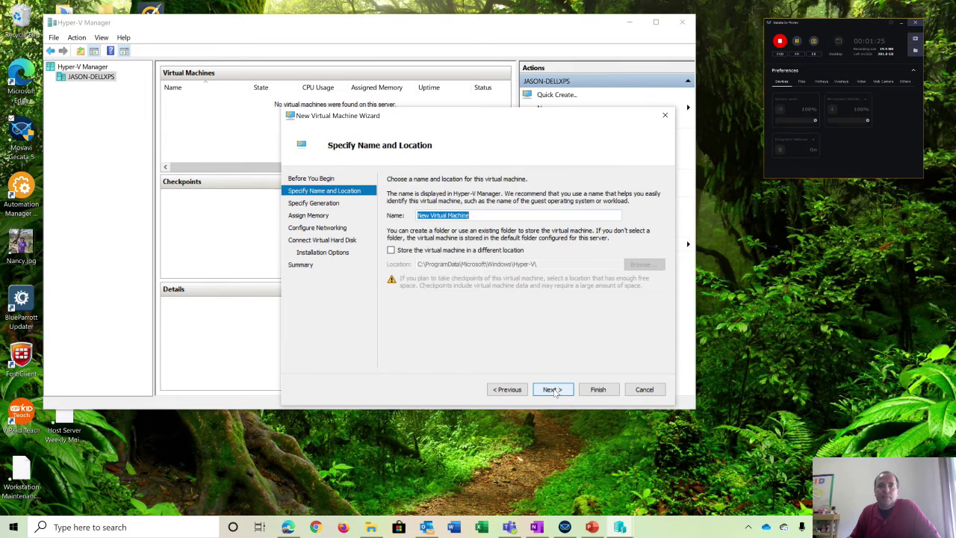
drag(515, 218, 353, 202)
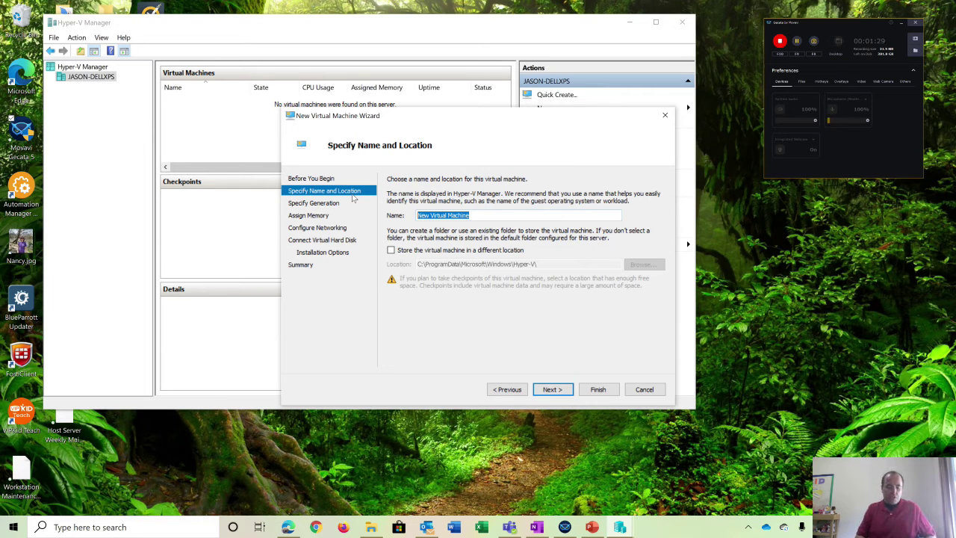
text(Ubuntu)
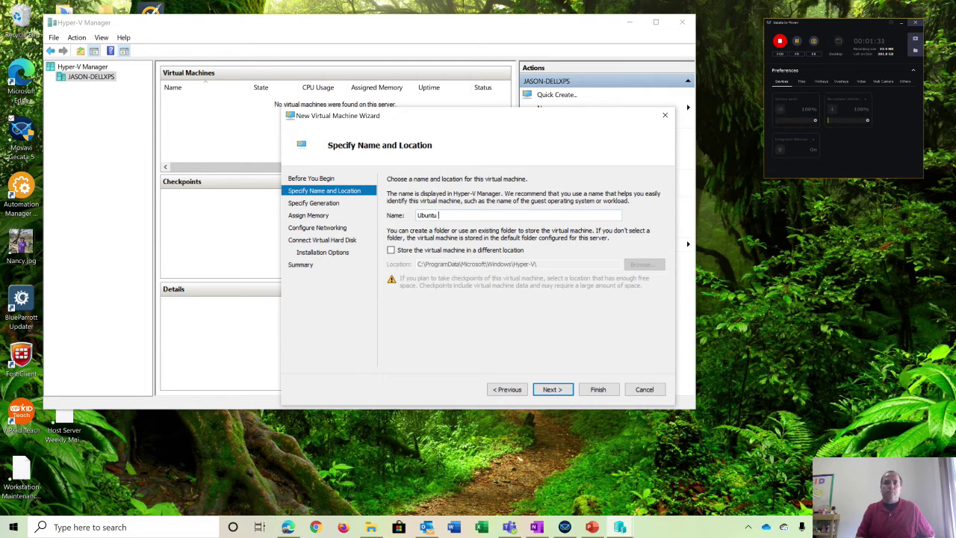
text( Desktop)
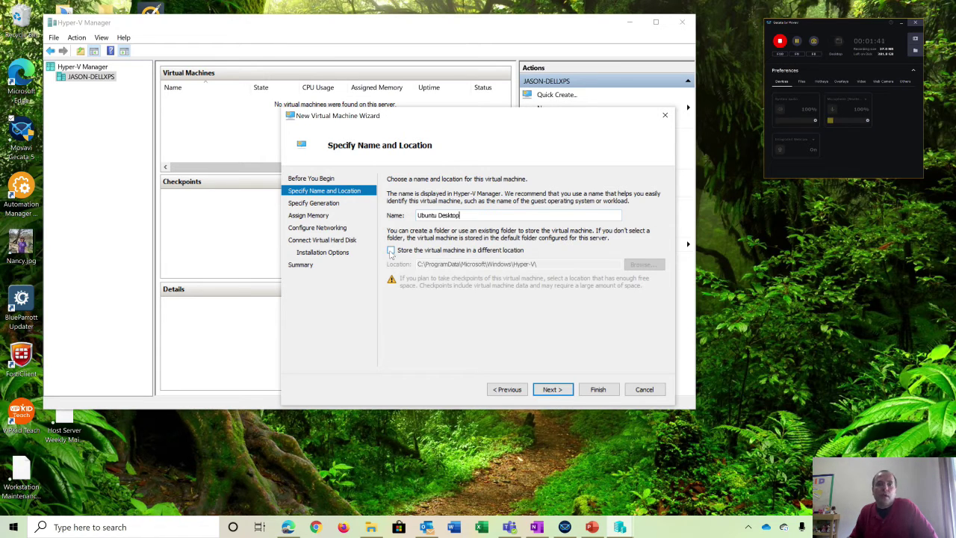
Store the virtual machine in a different location, choosing the C:\HyperV folder, and accept the name and location.
click(391, 253)
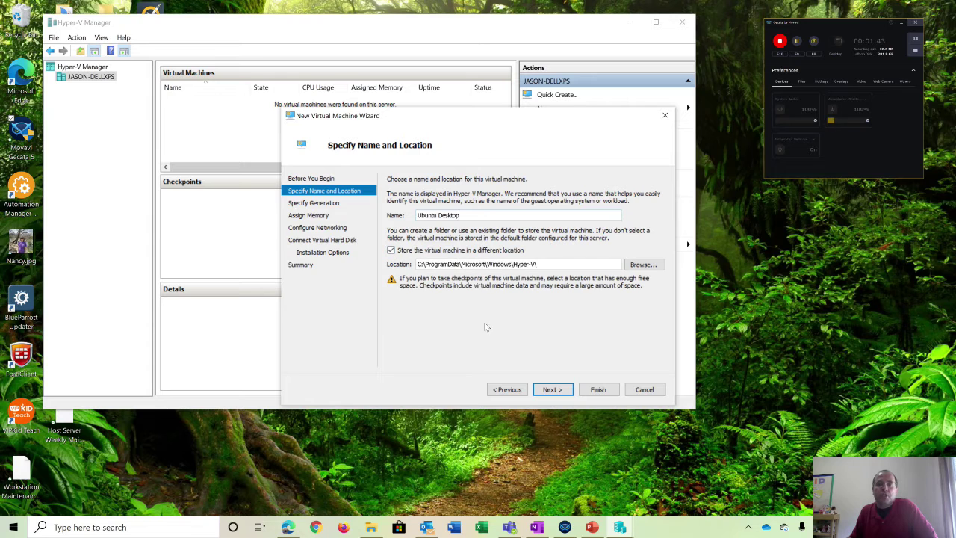
click(646, 265)
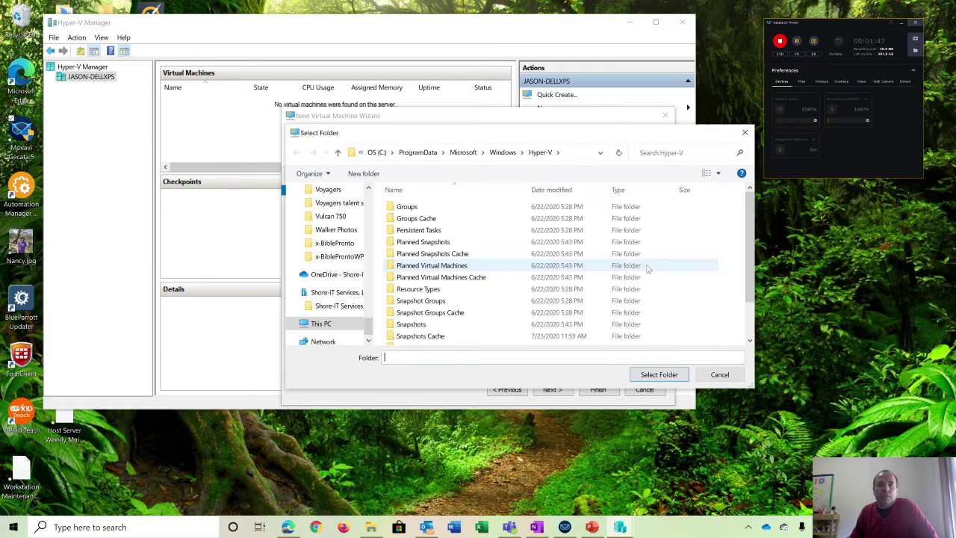
click(321, 323)
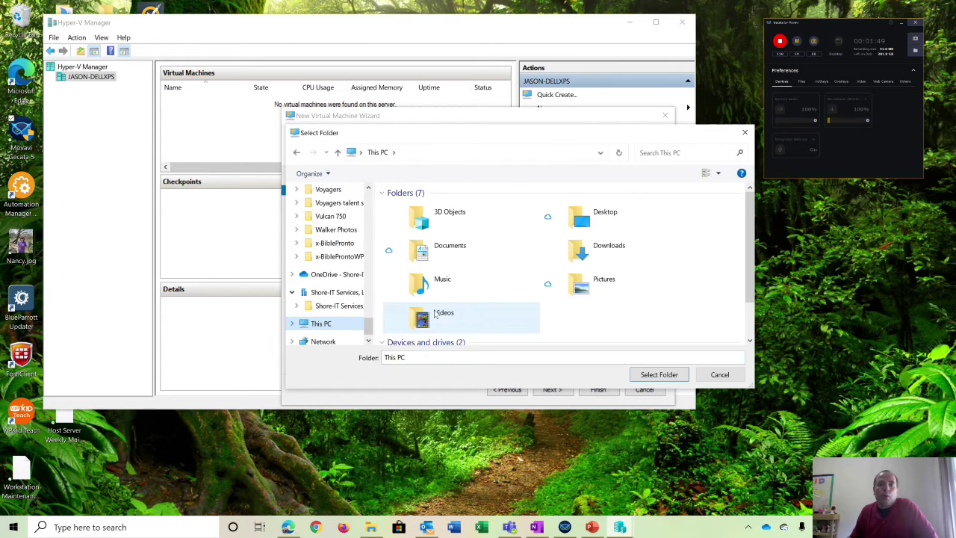
scroll(436, 314, down, 2)
double_click(581, 327)
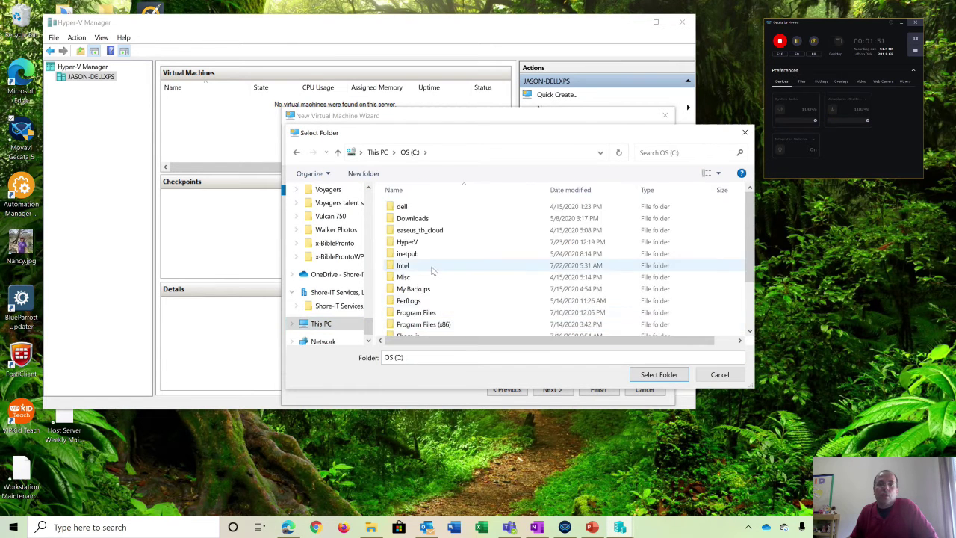
double_click(409, 242)
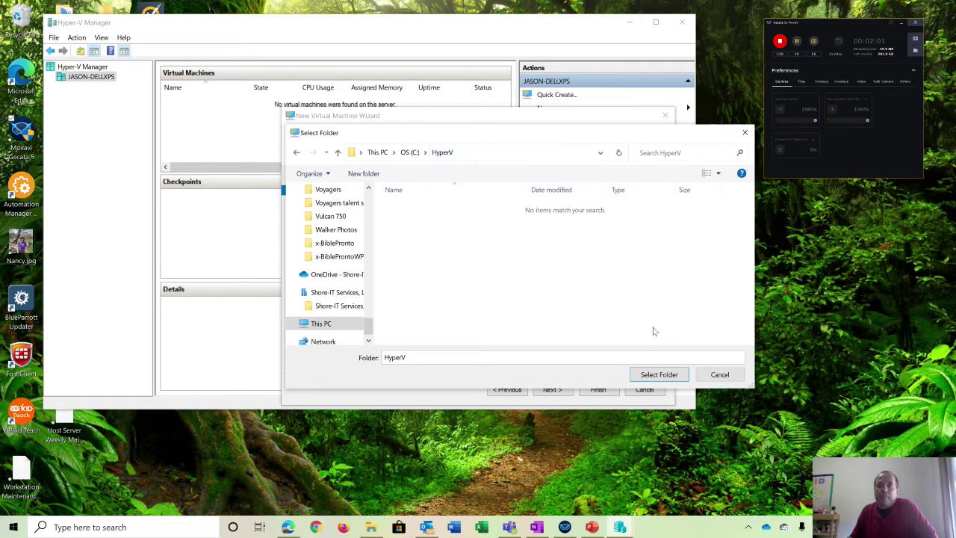
click(650, 375)
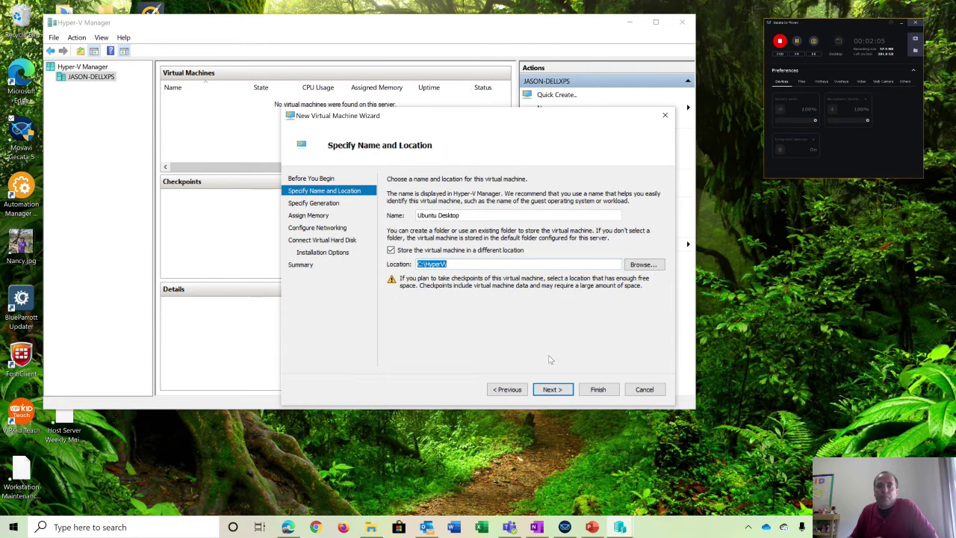
click(551, 389)
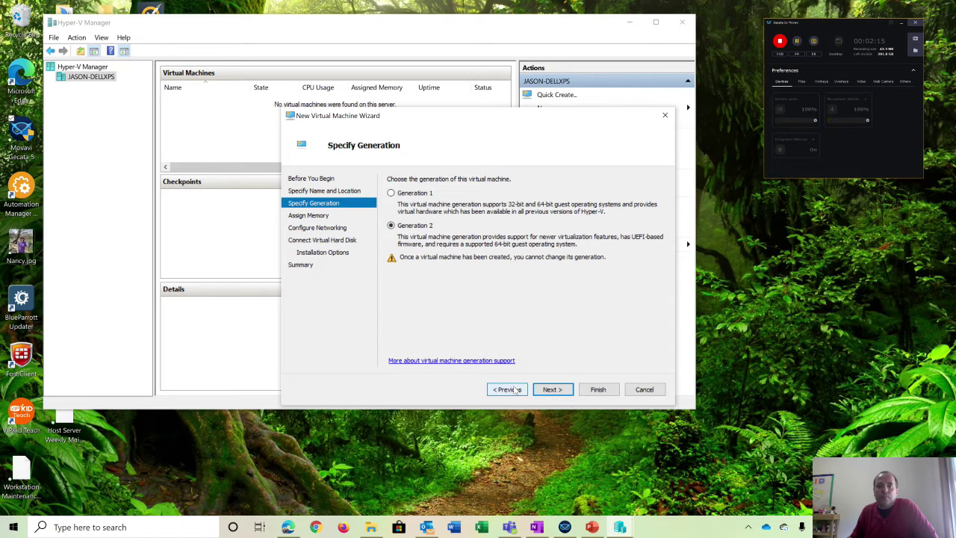
Accept Generation 2 and turn off Dynamic Memory, keeping the startup memory at 1024 MB.
click(553, 390)
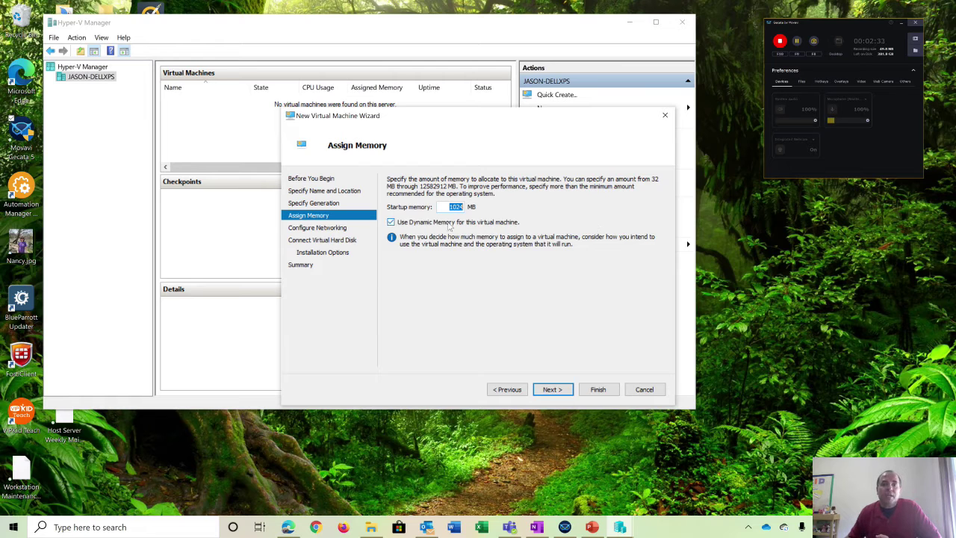
click(391, 222)
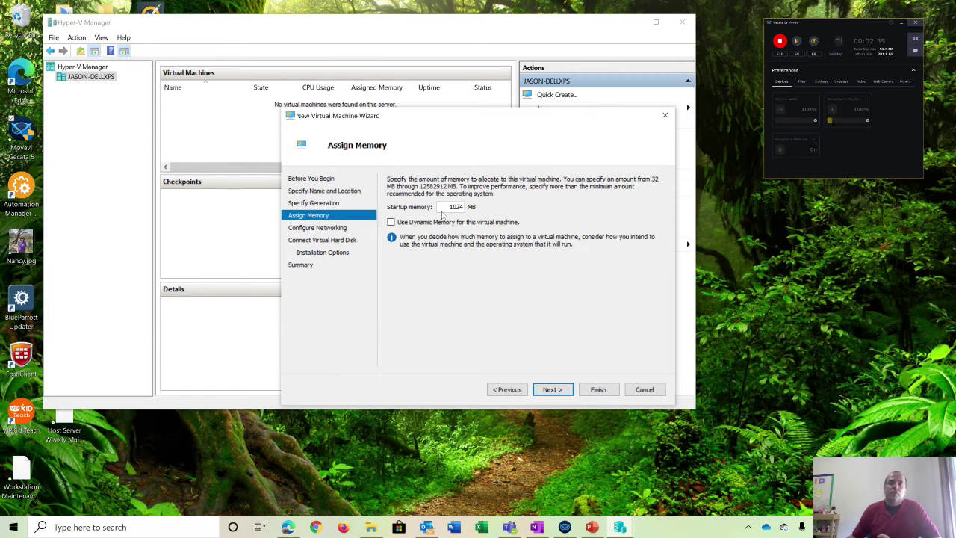
click(553, 390)
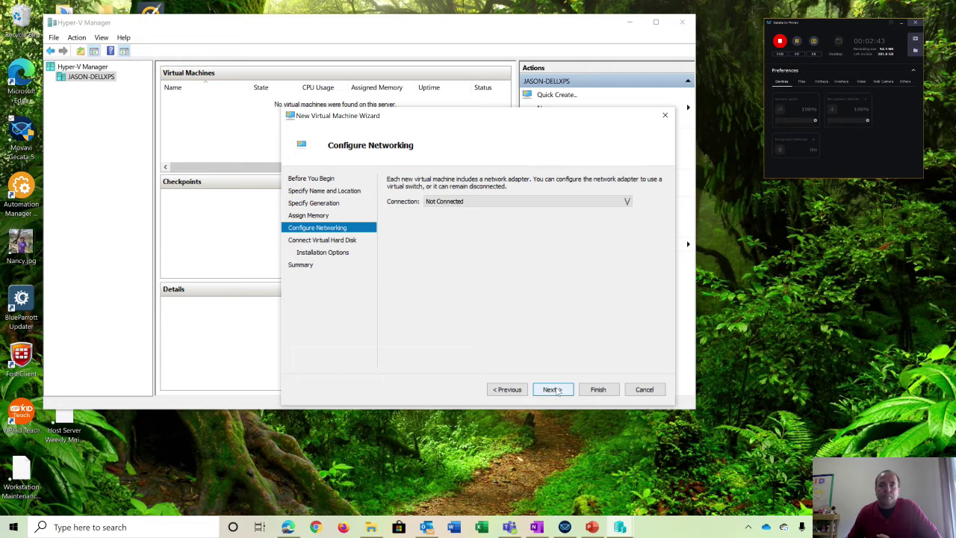
Connect the virtual machine's network adapter to the Default Switch.
click(517, 204)
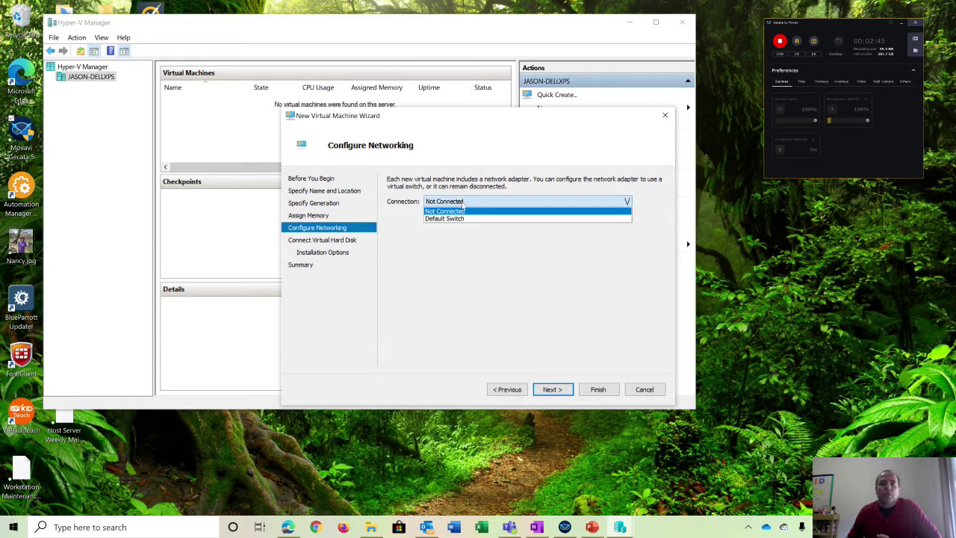
click(444, 220)
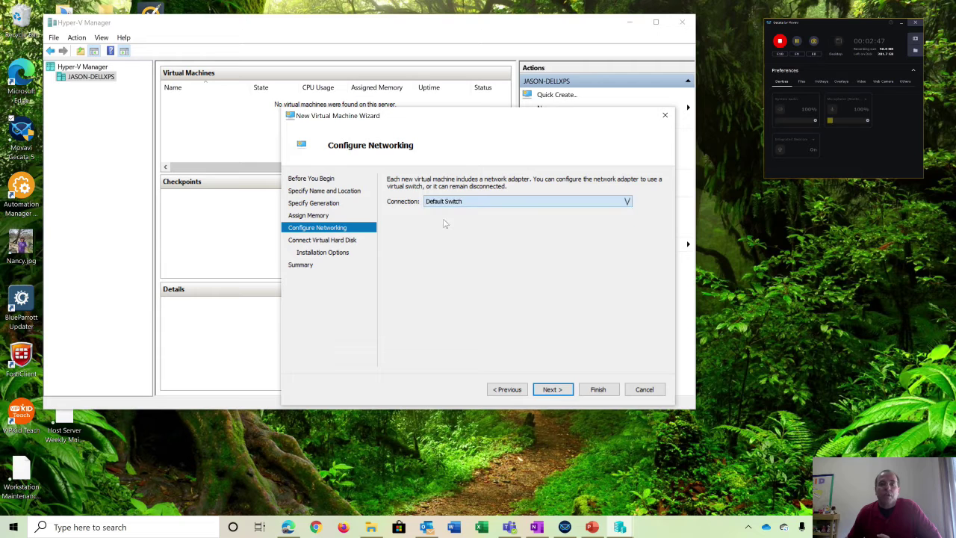
click(556, 392)
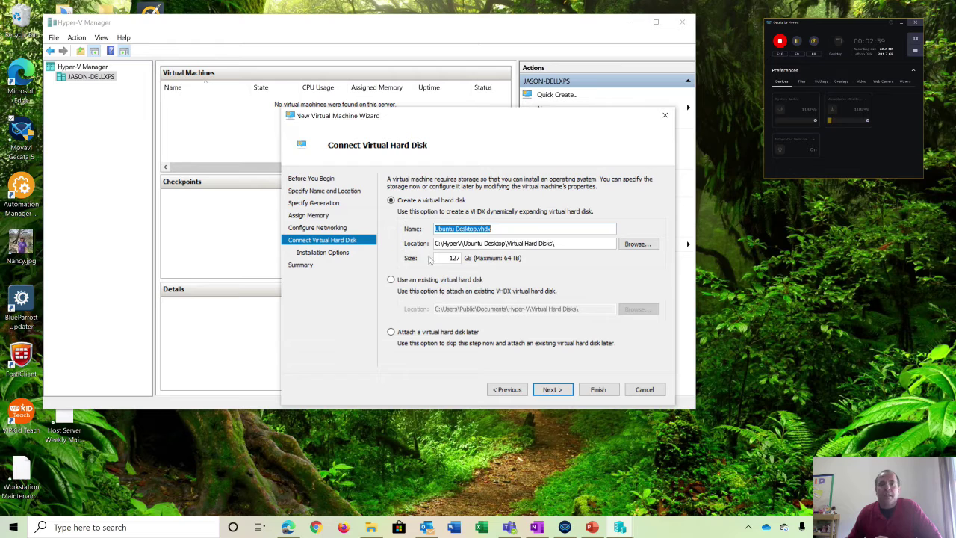
Set the size of the new virtual hard disk to 60 GB and accept the disk settings.
double_click(442, 258)
text(60)
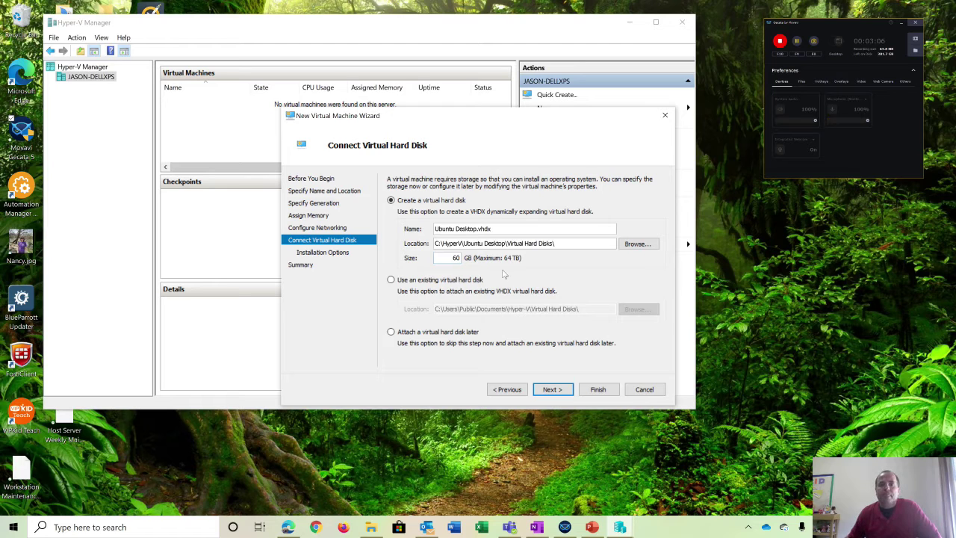
click(551, 389)
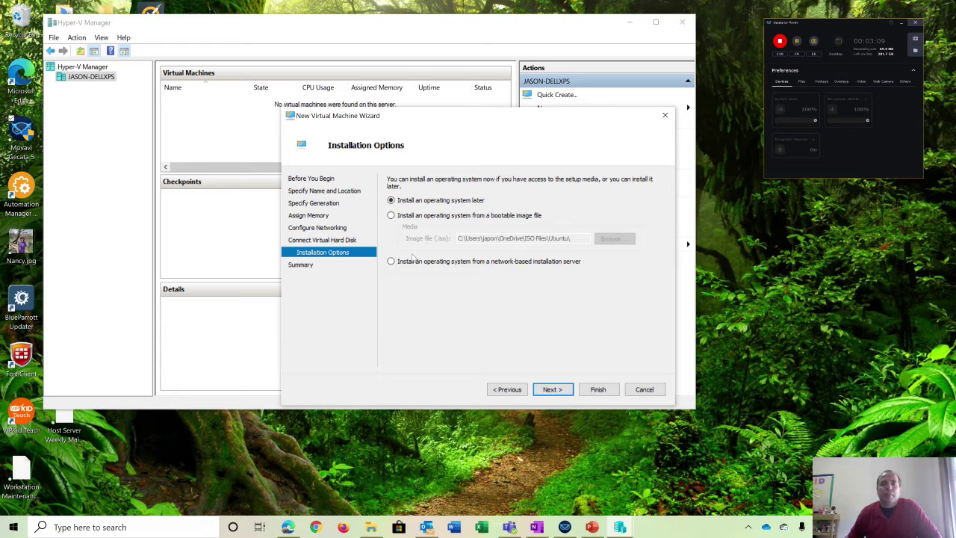
Choose installation from the bootable image ubuntu-20.04-desktop-amd64.iso and finish creating the virtual machine.
click(391, 216)
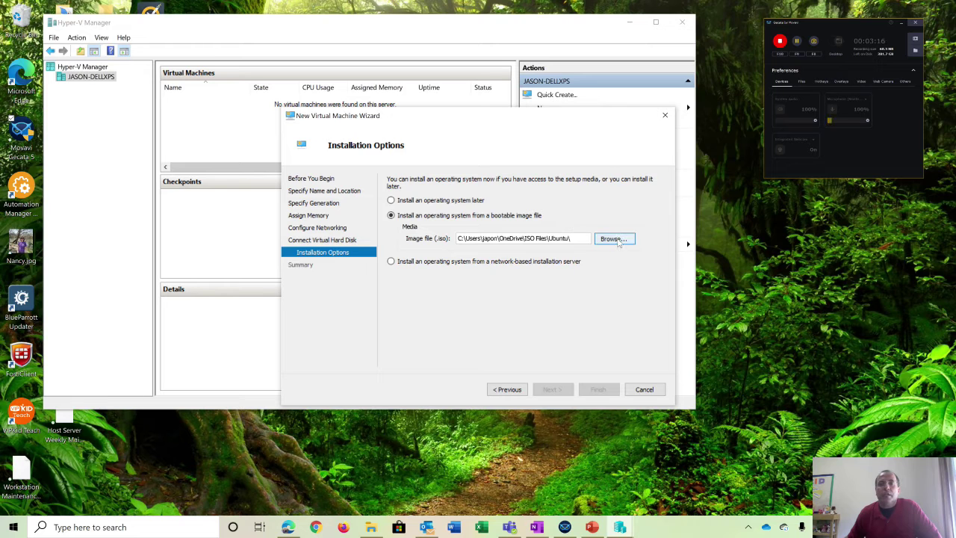
click(615, 239)
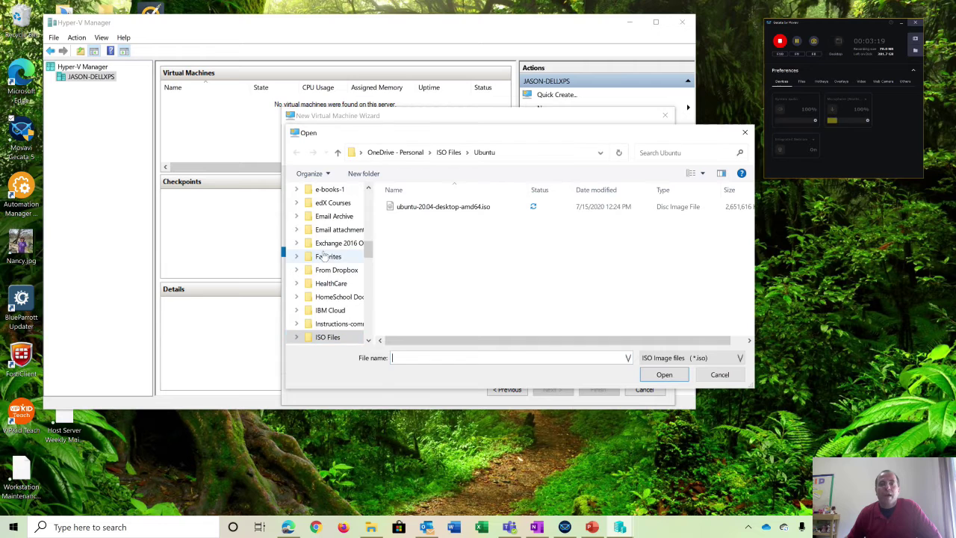
click(457, 211)
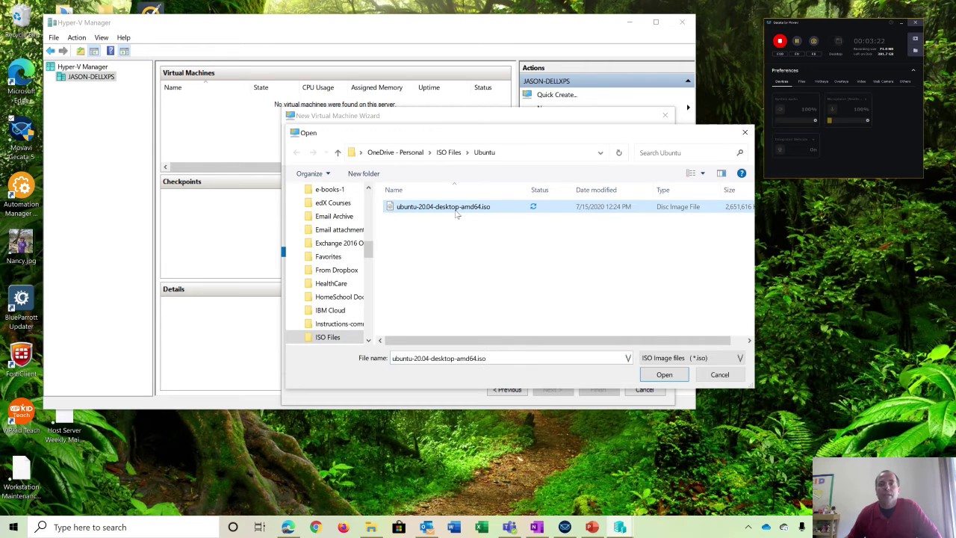
click(664, 375)
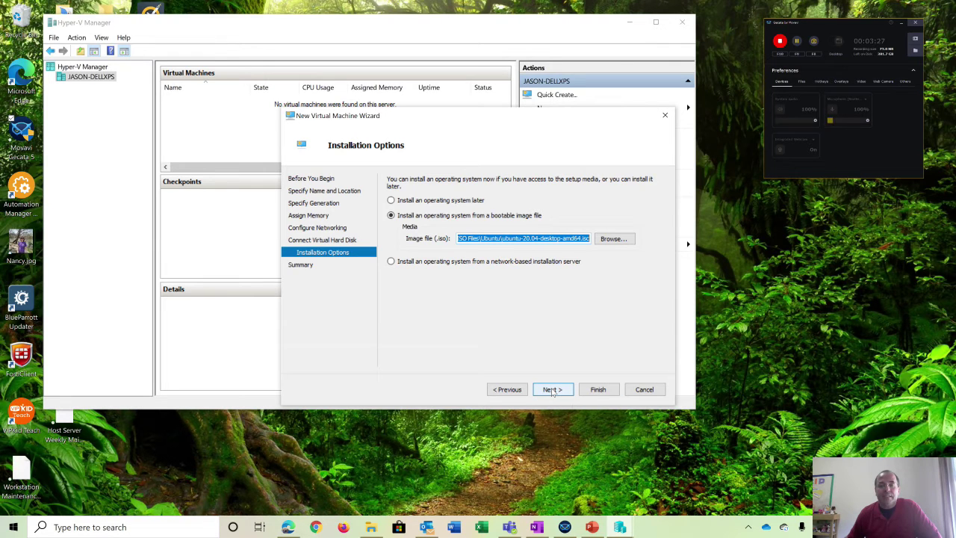
click(552, 390)
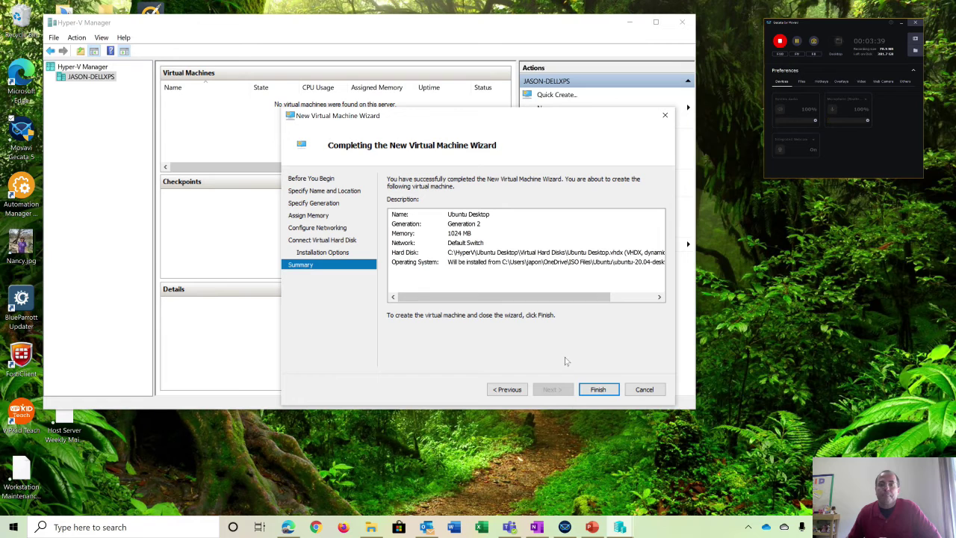
click(599, 390)
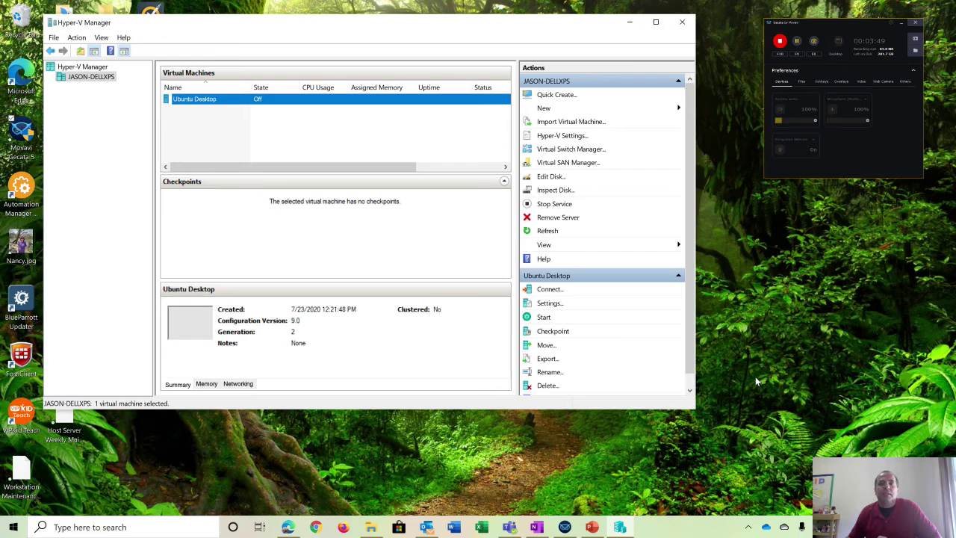
In the Ubuntu Desktop machine's settings, move the network adapter below the hard drive in the boot order and disable Secure Boot.
click(548, 304)
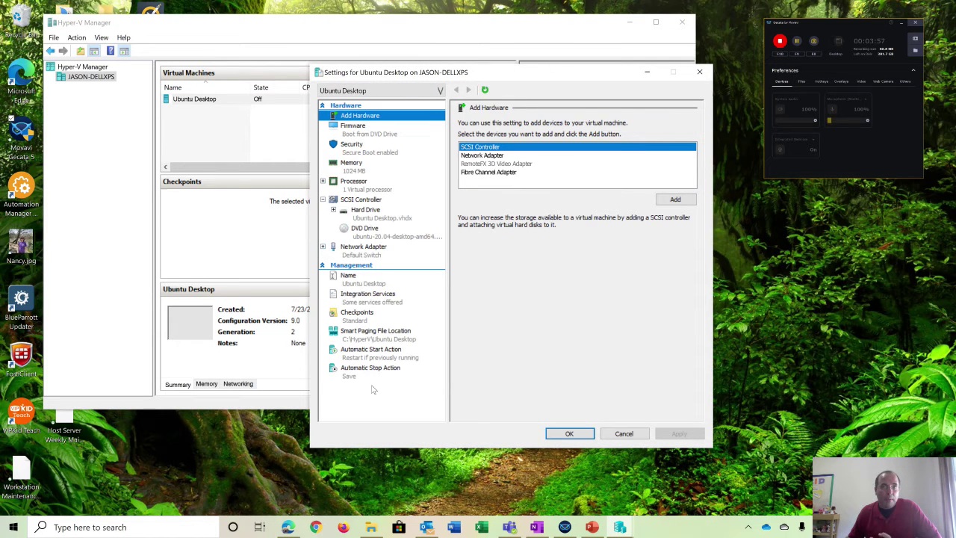
click(353, 128)
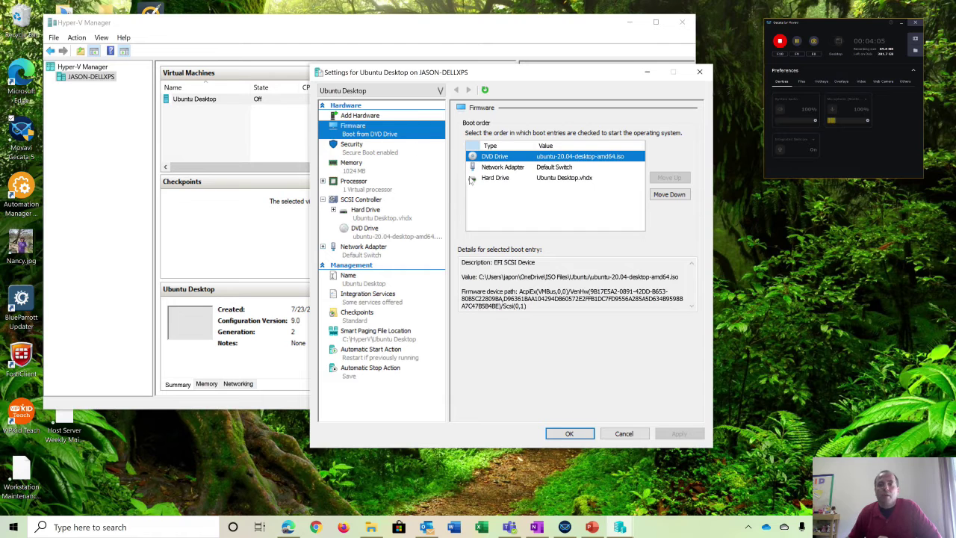
click(509, 168)
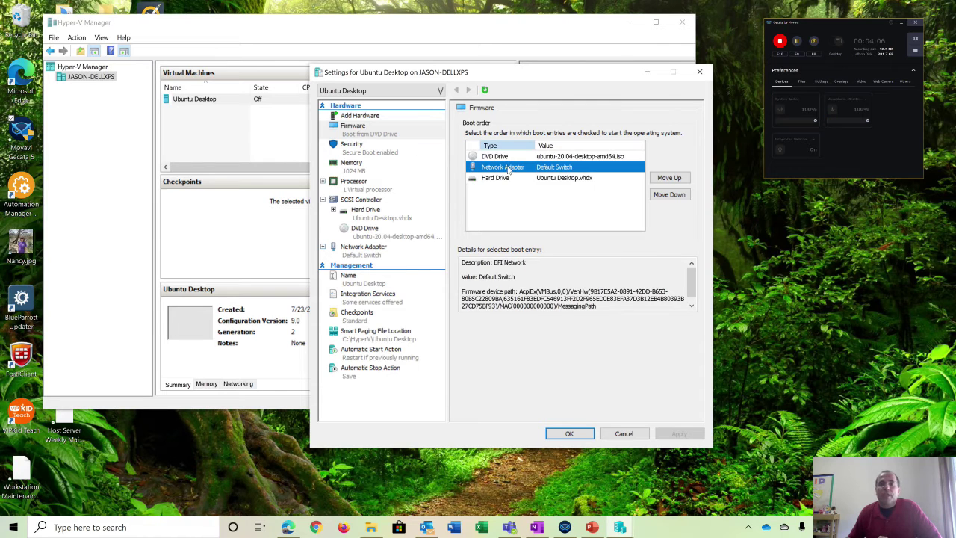
click(670, 196)
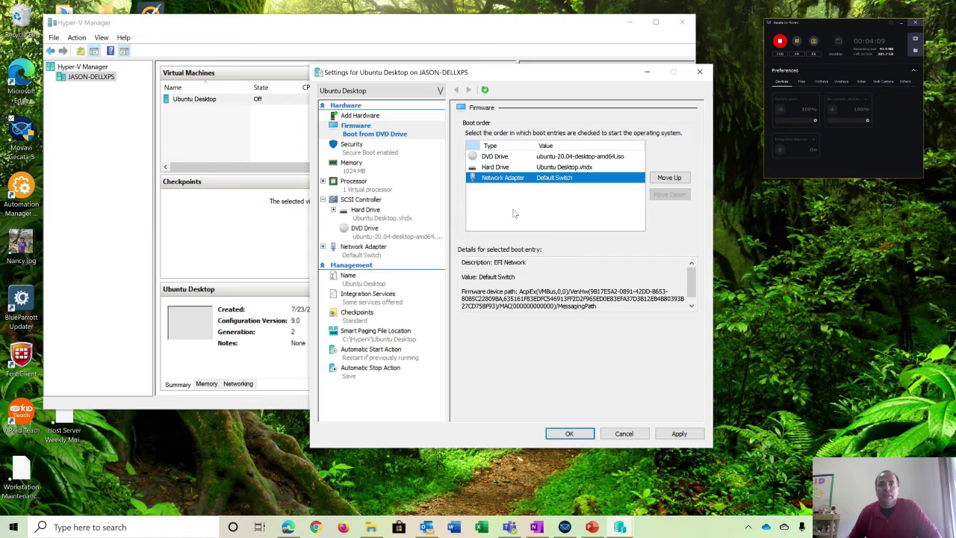
click(360, 150)
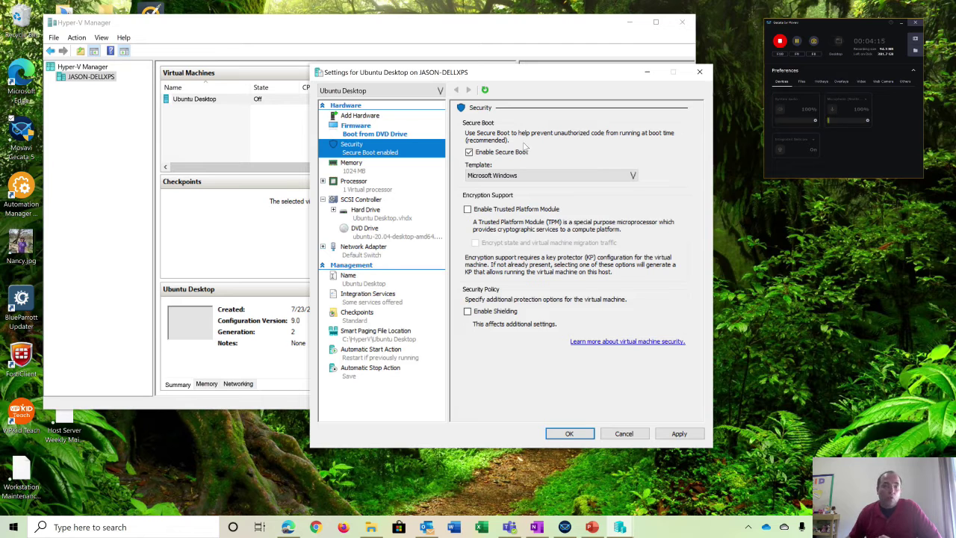
click(470, 153)
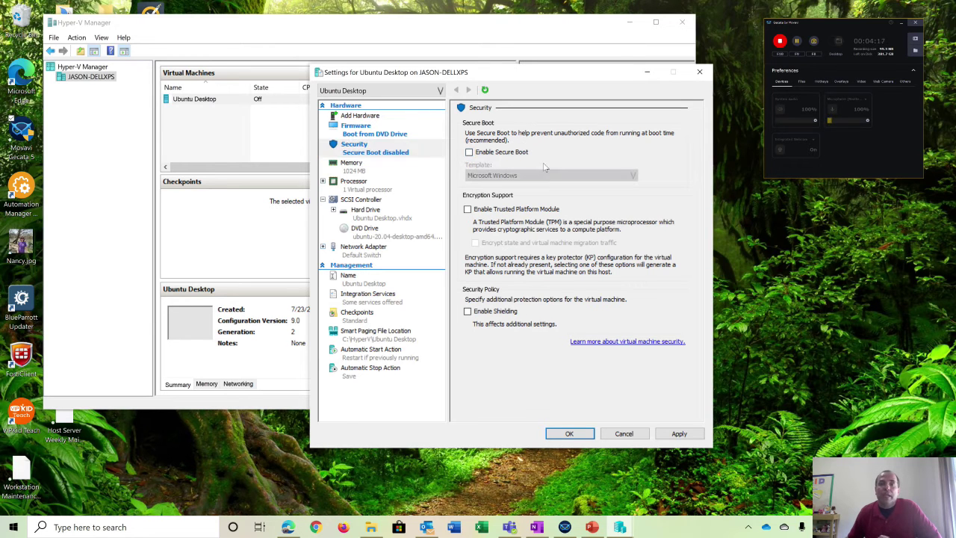
Assign 2 virtual processors to the Ubuntu Desktop machine and enable migration to a physical computer with a different processor version.
click(366, 171)
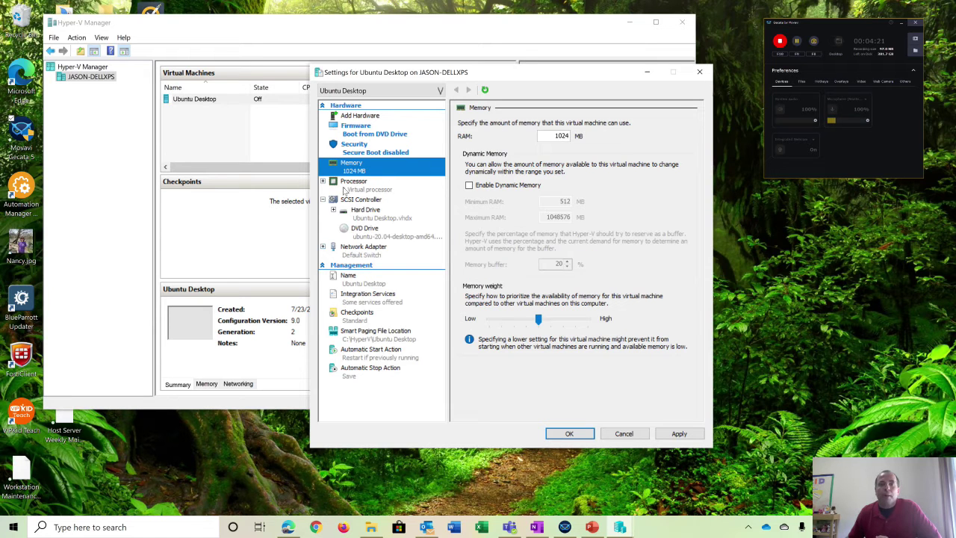
click(351, 185)
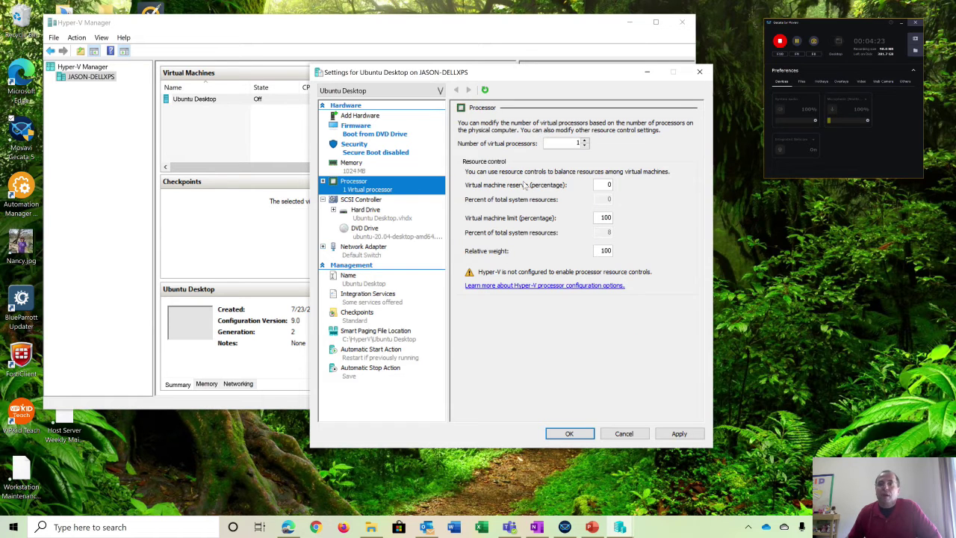
click(587, 140)
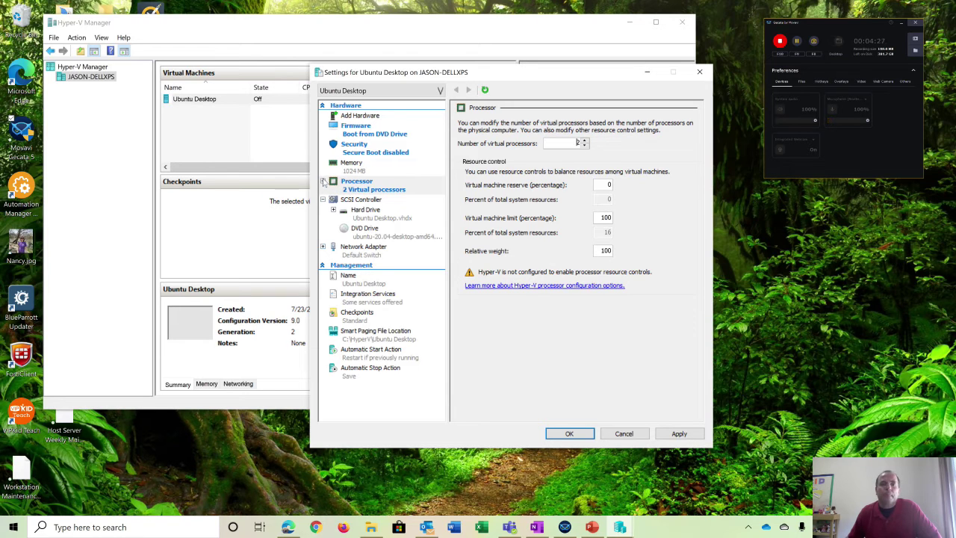
click(323, 182)
click(361, 200)
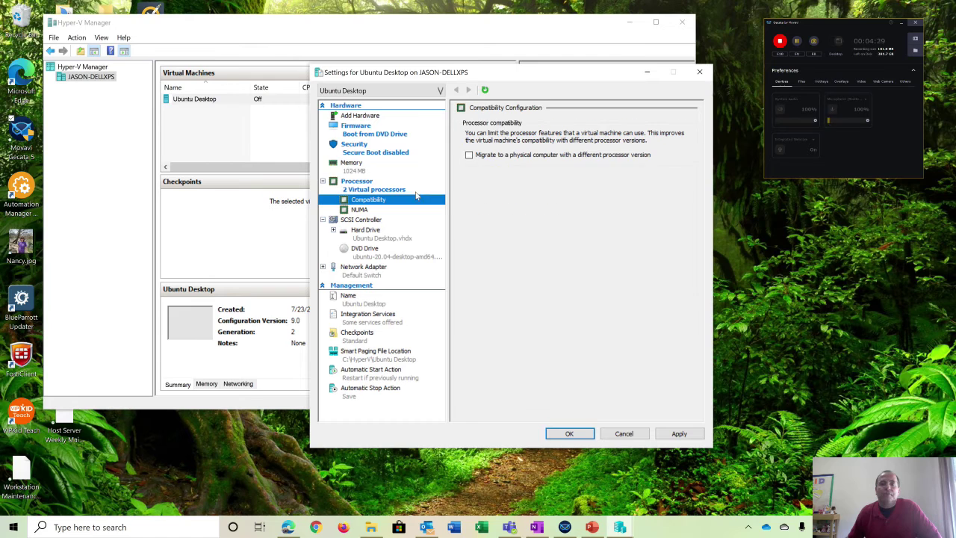
click(469, 155)
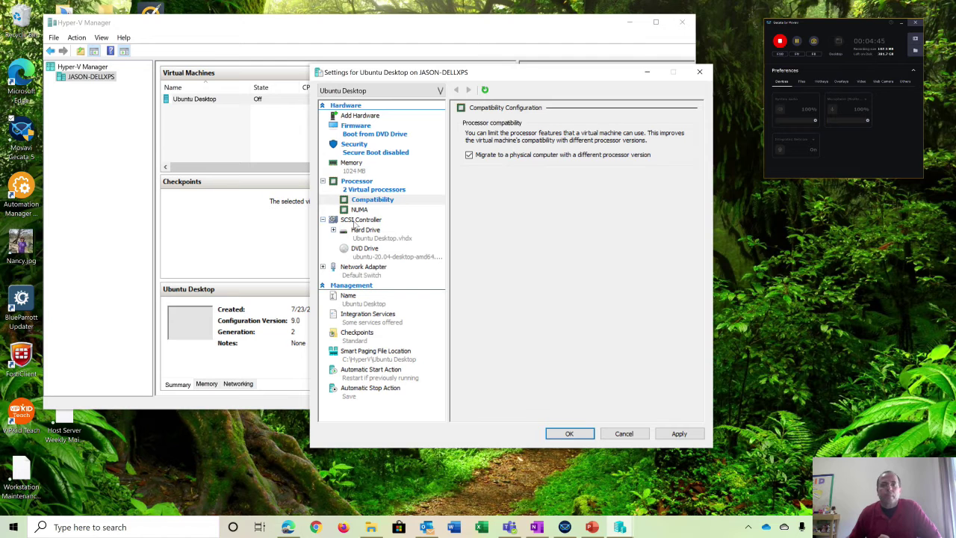
Enable Guest services among the virtual machine's integration services.
click(349, 299)
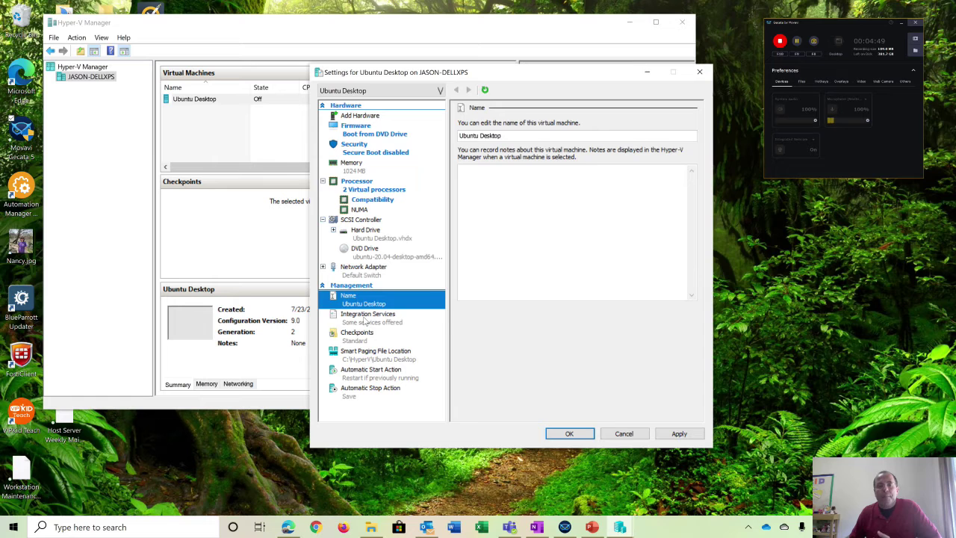
click(365, 321)
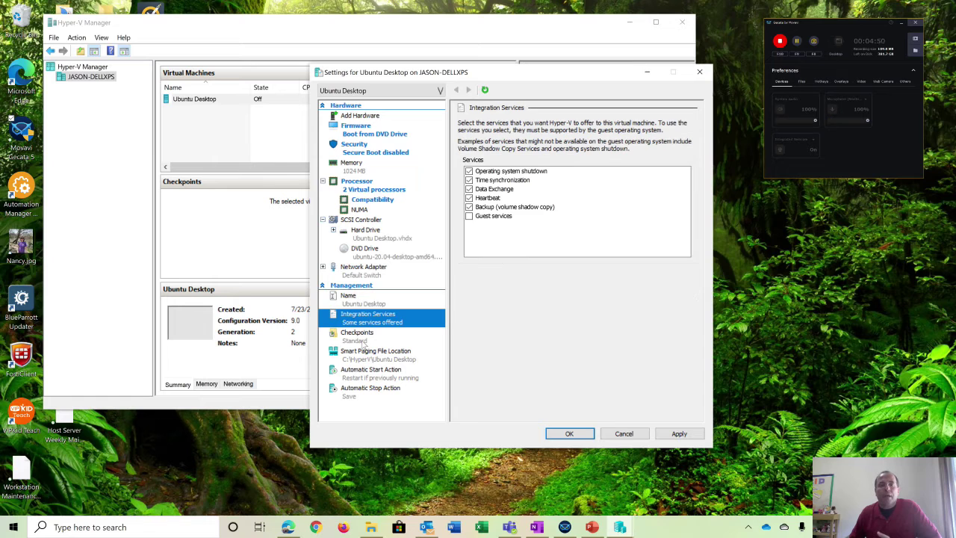
click(469, 216)
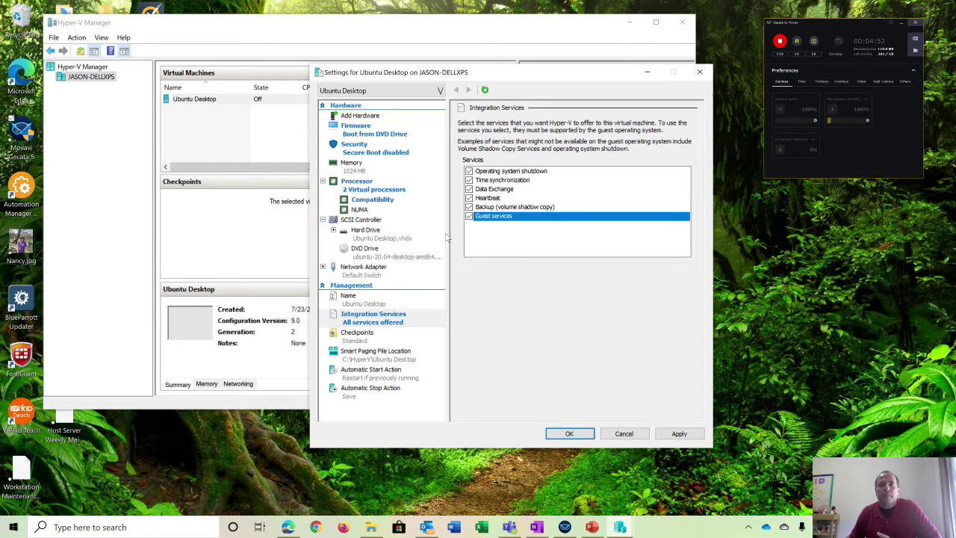
Set the virtual machine's automatic start action to Nothing and accept the settings.
click(351, 337)
click(351, 354)
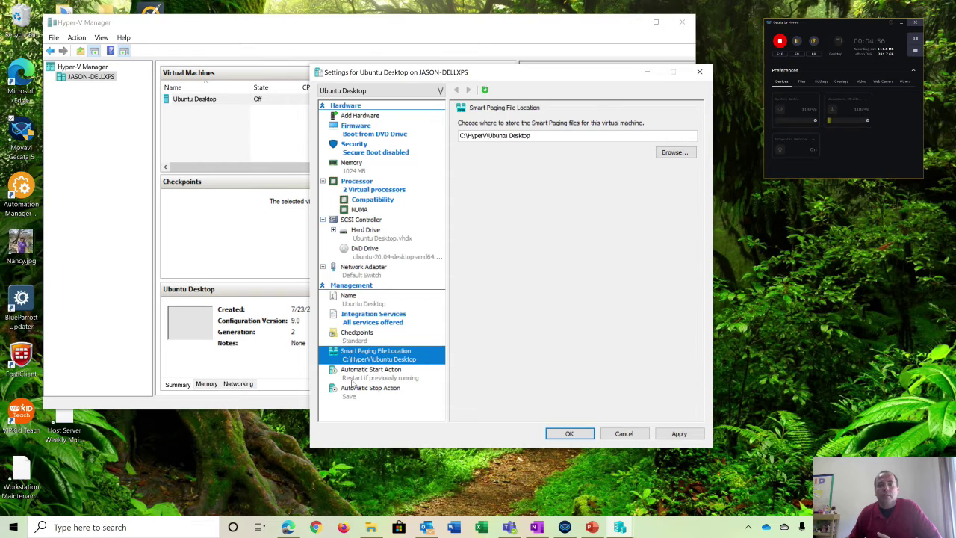
click(357, 378)
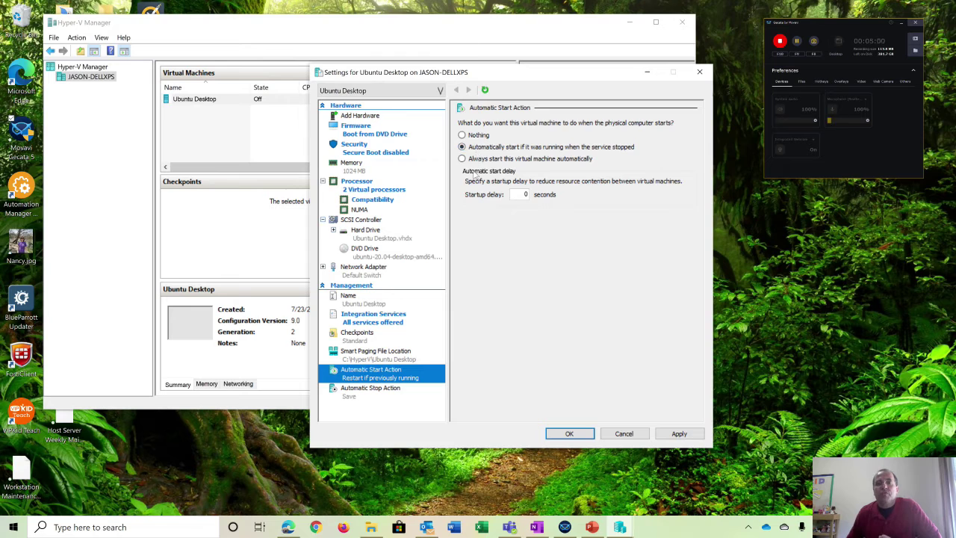
click(462, 135)
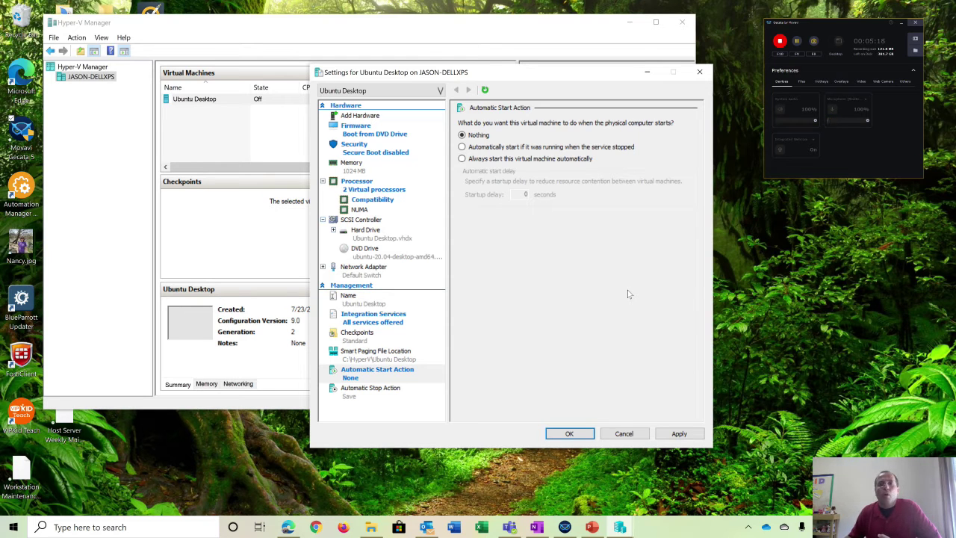
click(462, 159)
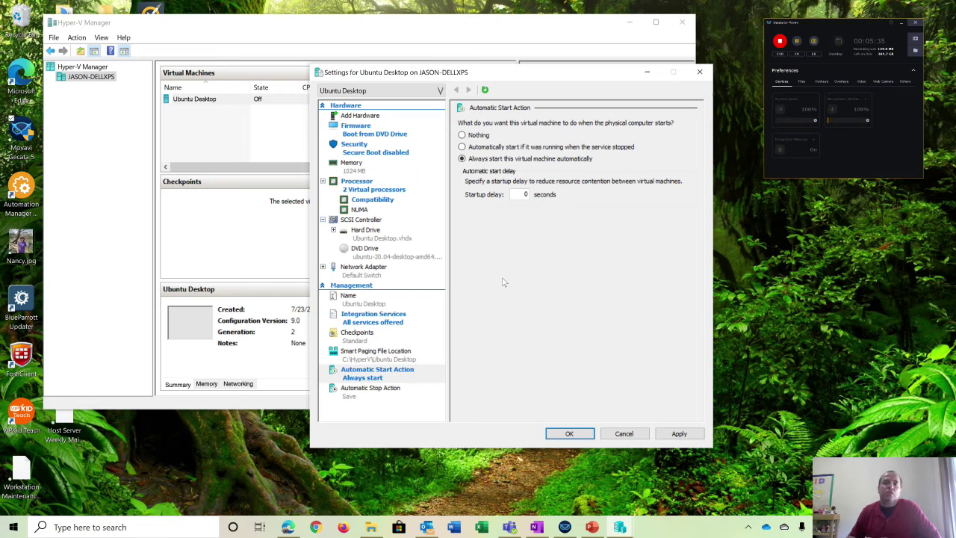
click(473, 135)
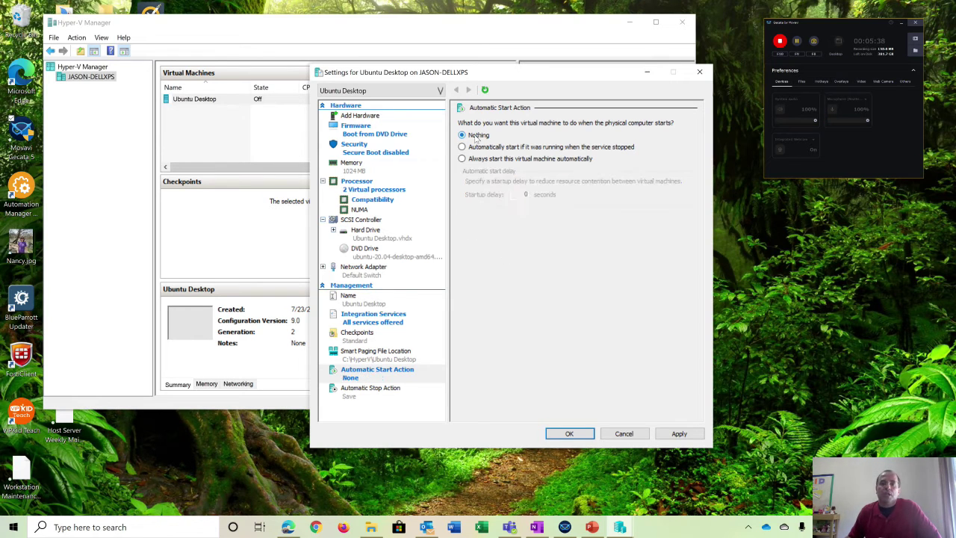
click(567, 434)
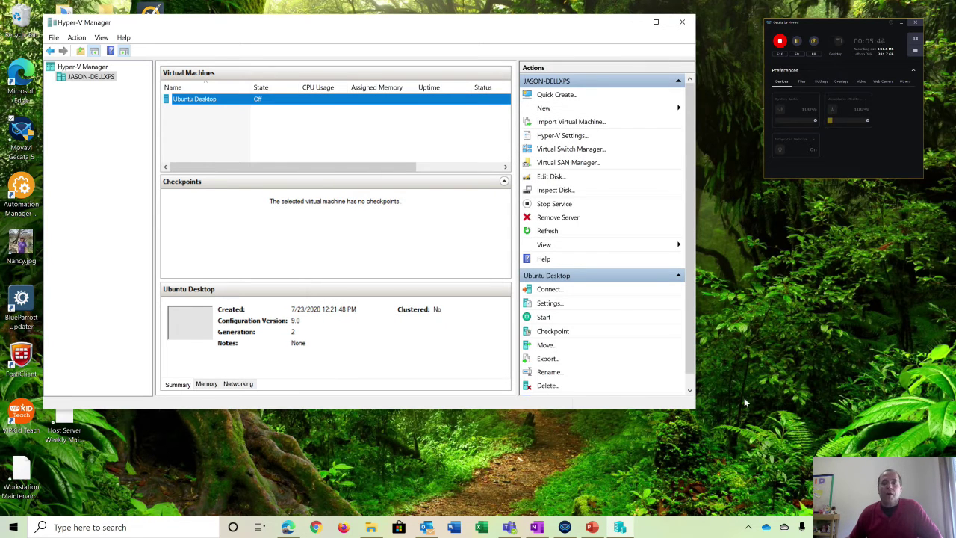
Connect to the Ubuntu Desktop virtual machine, start it, and reposition its connection window.
click(549, 294)
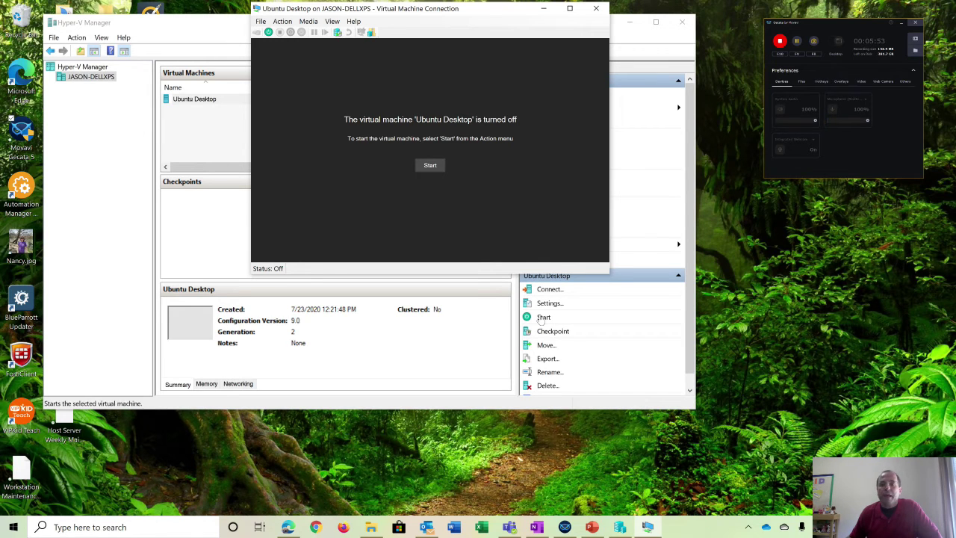
click(269, 33)
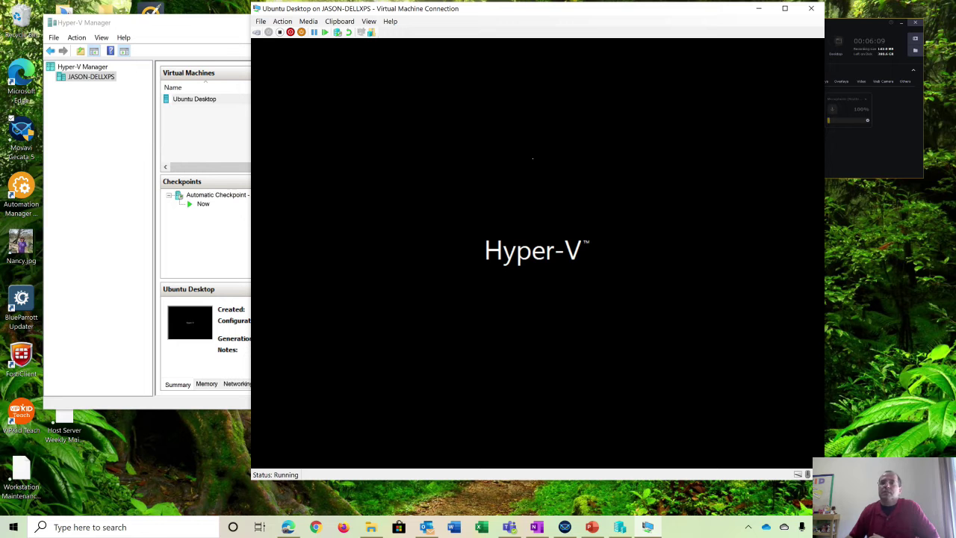
drag(653, 15, 568, 16)
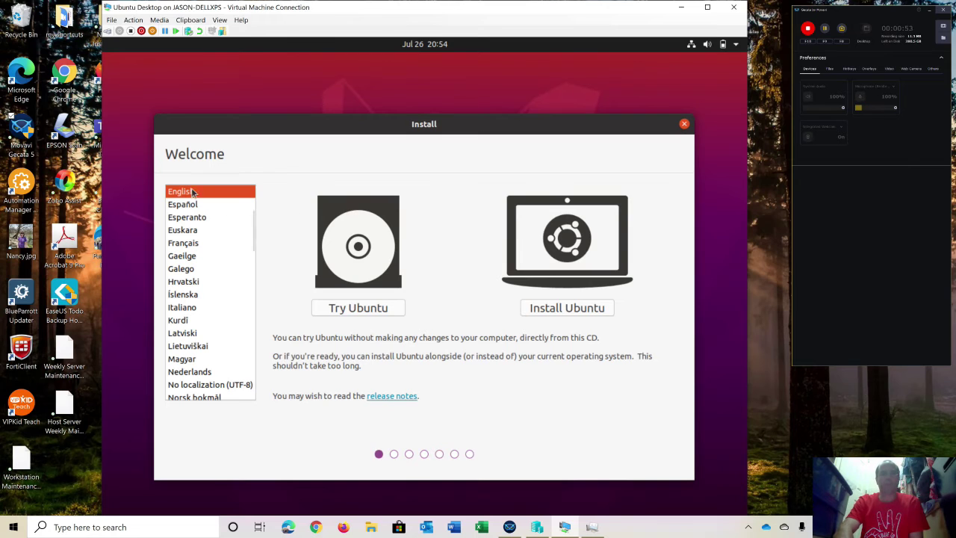
Begin installing Ubuntu with the English (US) keyboard layout and a normal installation, without downloading updates during setup.
click(580, 311)
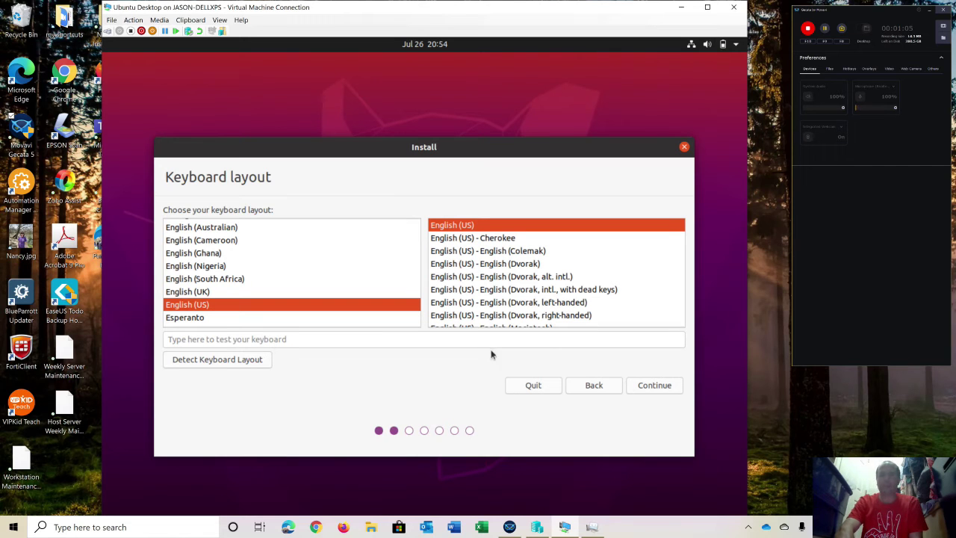
click(660, 386)
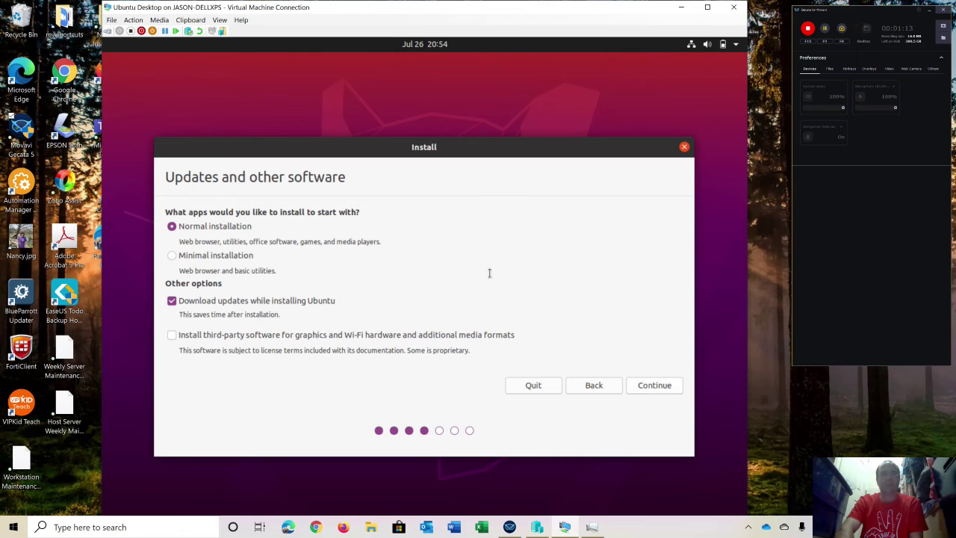
click(173, 301)
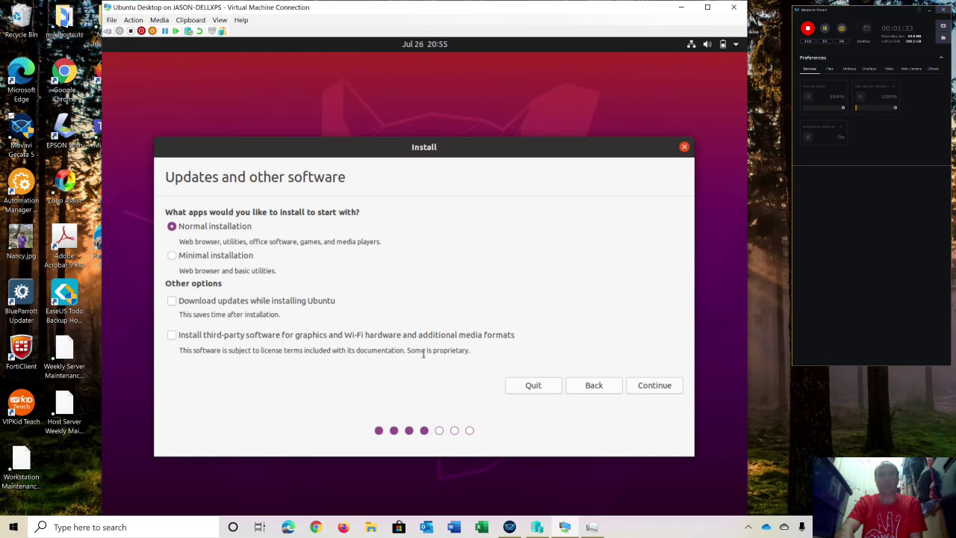
click(655, 387)
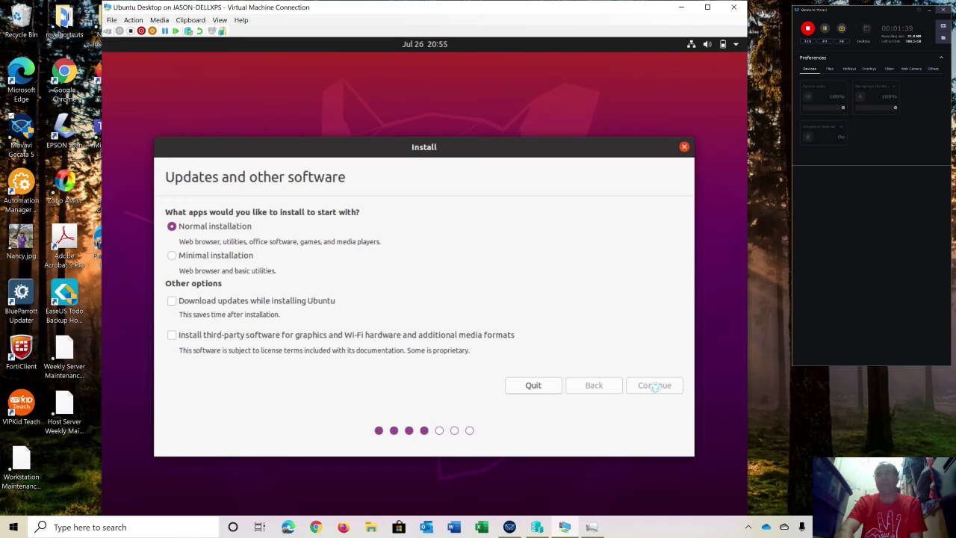